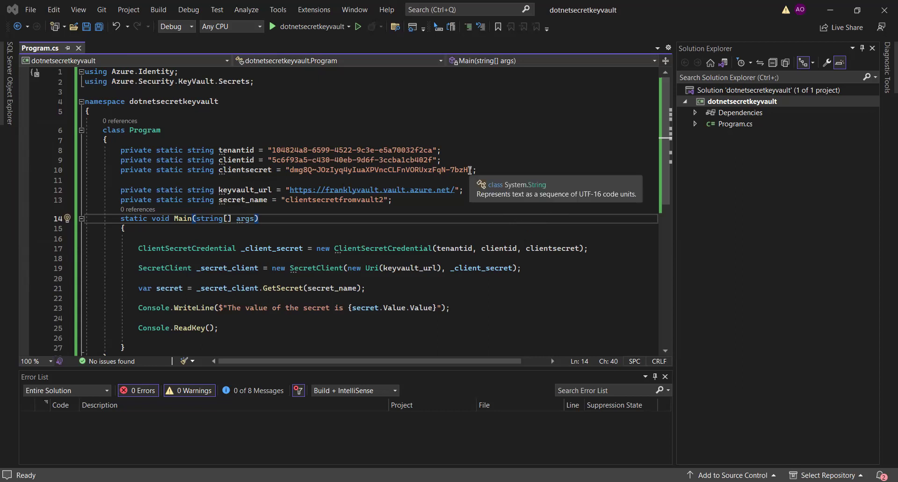
- Select the clientsecret string in Program.cs to review it, then clear the selection
drag(469, 170, 291, 172)
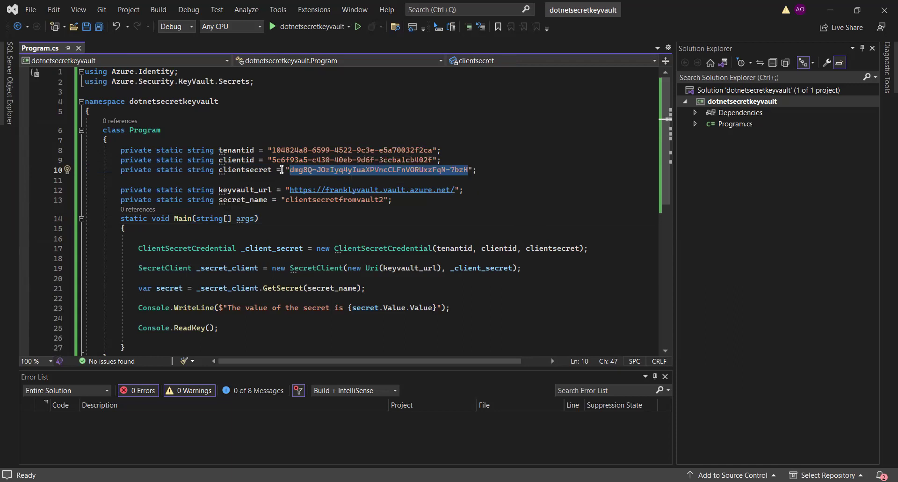
click(498, 167)
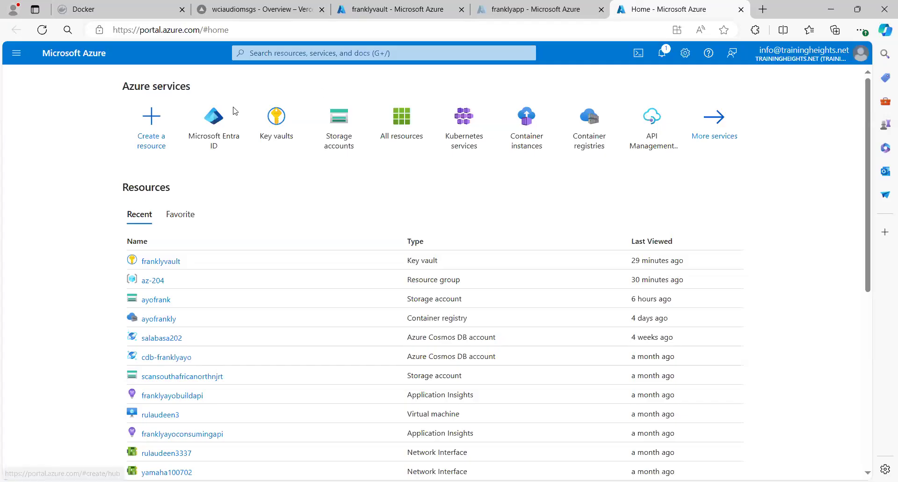
- Open the Key vaults list in a new browser tab and start creating a key vault
right_click(274, 120)
click(302, 131)
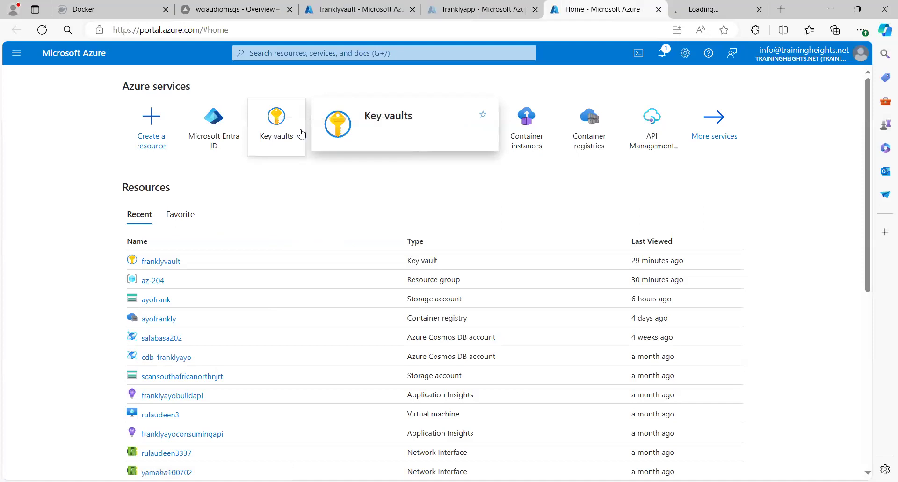
click(690, 8)
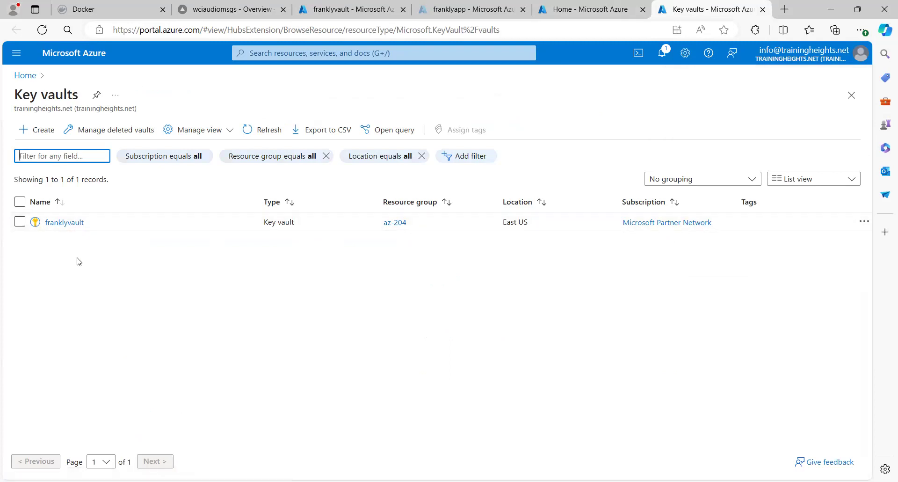
click(29, 134)
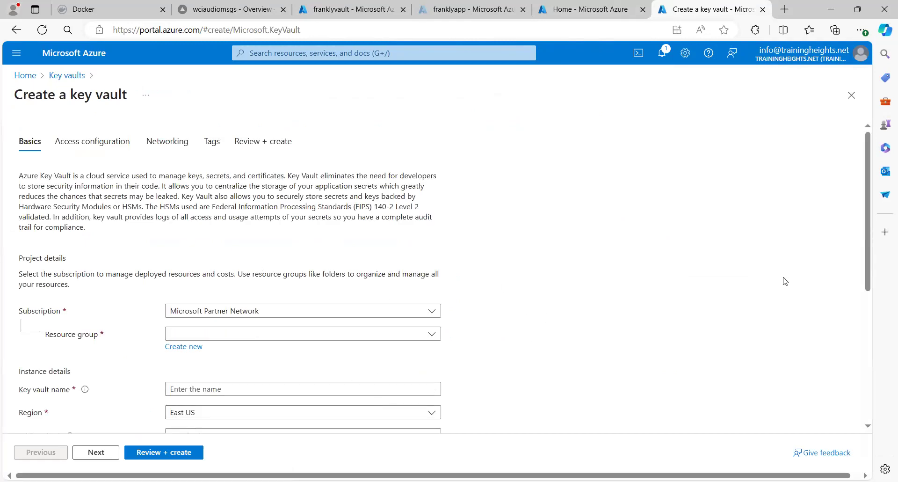
- Set resource group az-204, vault name 'cvhdjjkkdkkff' and 9 retention days, then continue
drag(867, 224, 867, 299)
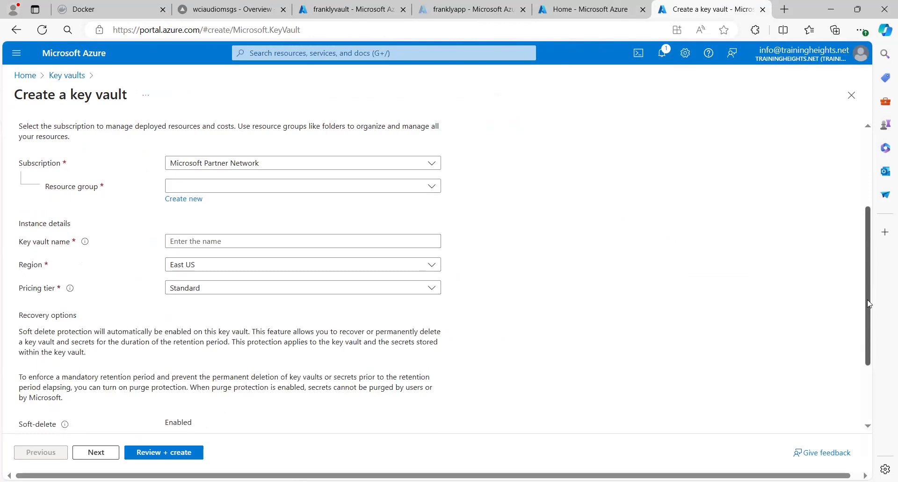
click(431, 186)
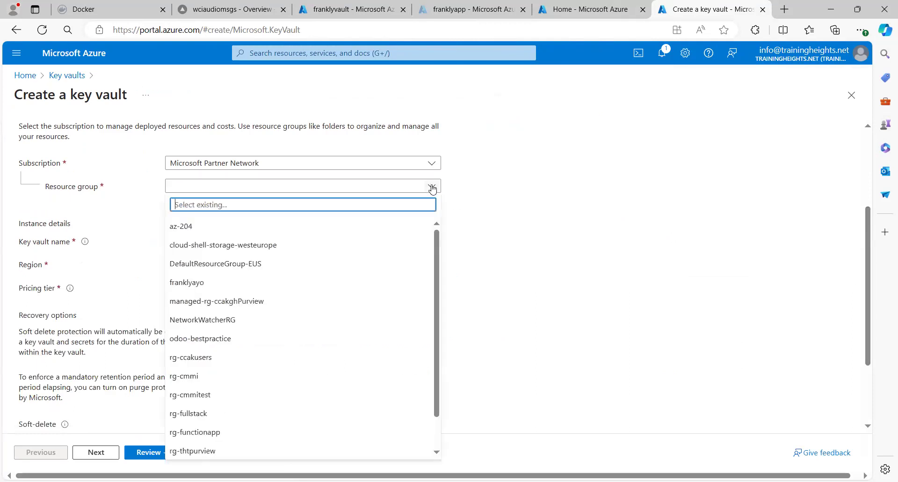
click(374, 226)
click(342, 240)
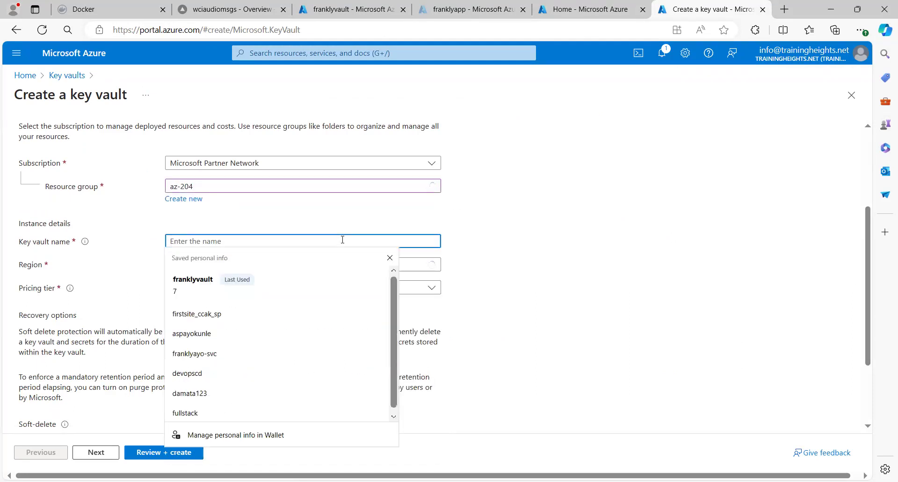
text(cvhdjjkkdkkff)
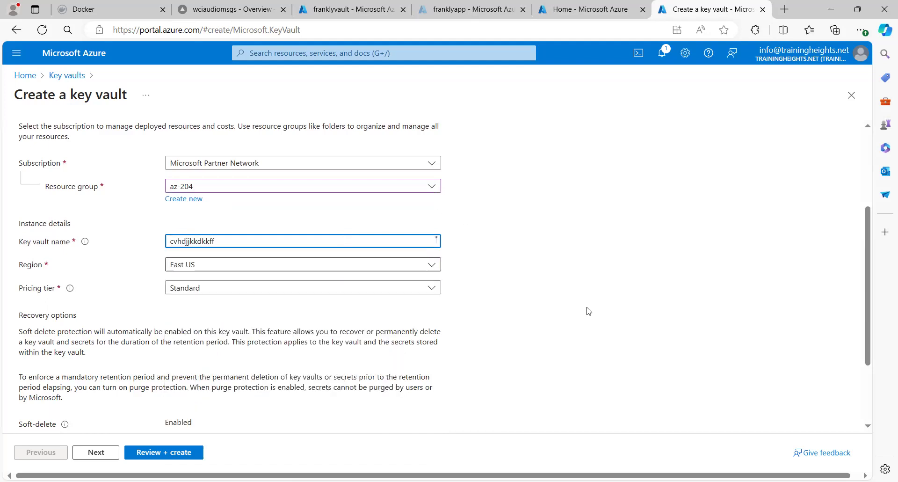
drag(866, 280, 866, 324)
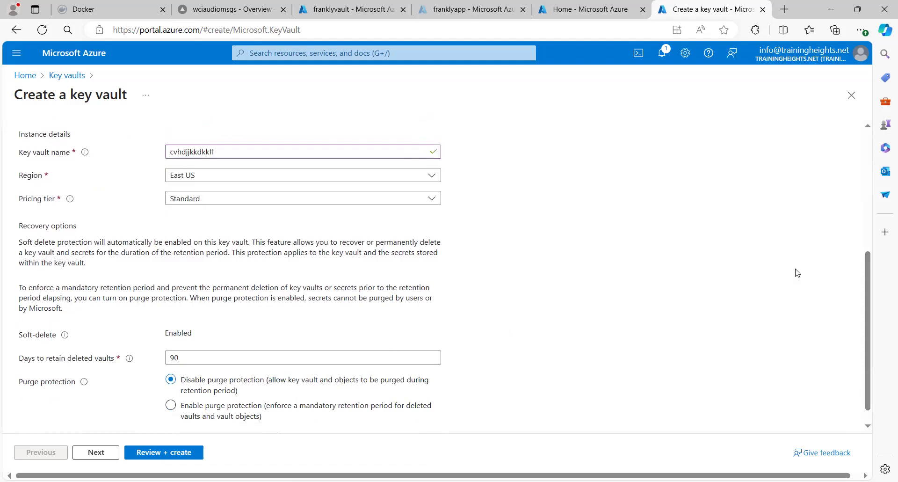
drag(865, 278, 866, 306)
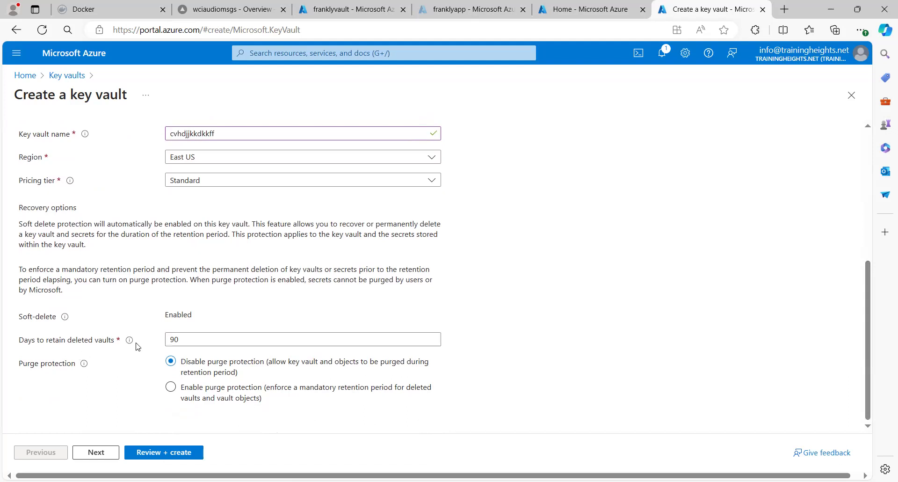
click(179, 340)
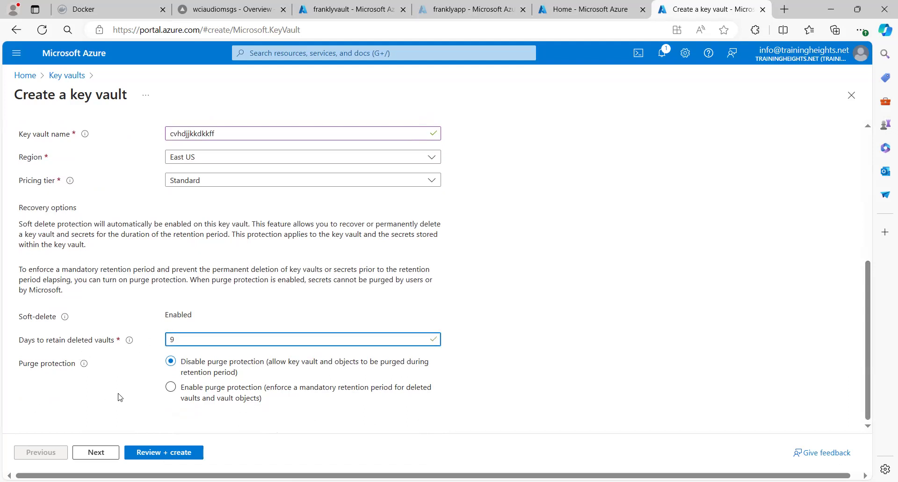
click(93, 455)
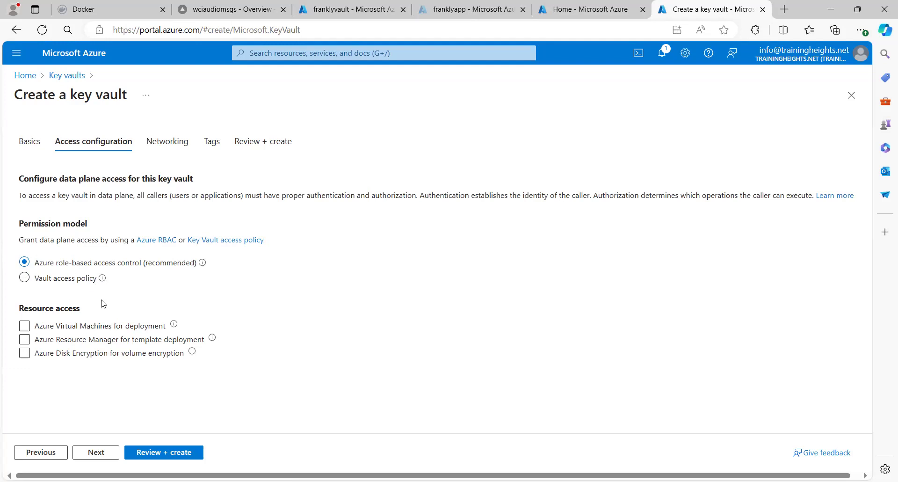
- Advance unchanged through Access configuration, Networking and Tags to Review + create, then close the wizard uncreated
mouse_move(203, 266)
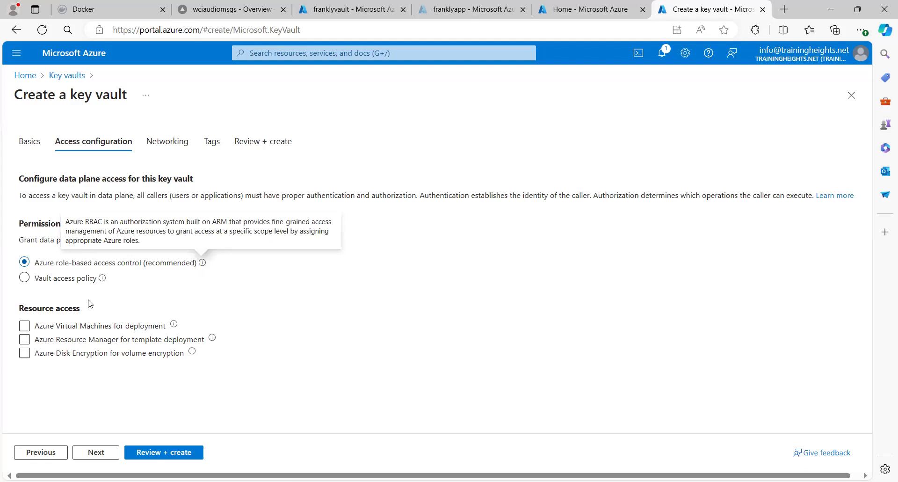
click(102, 279)
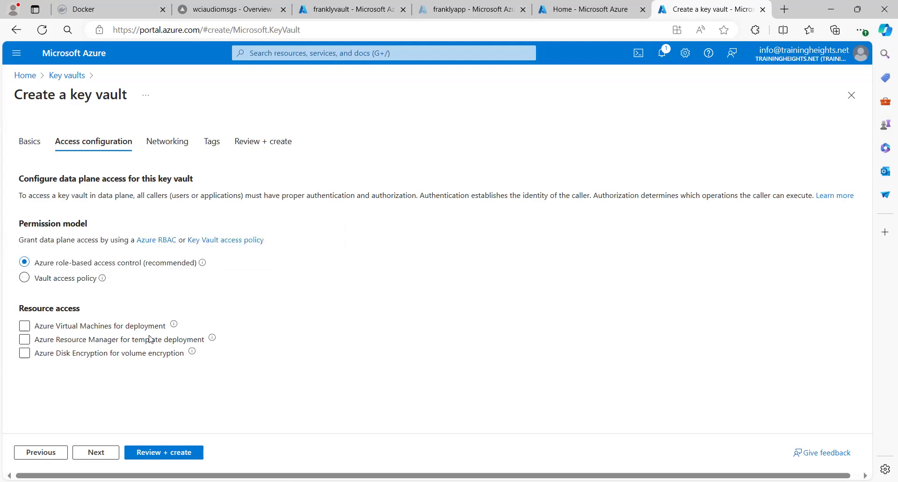
click(87, 452)
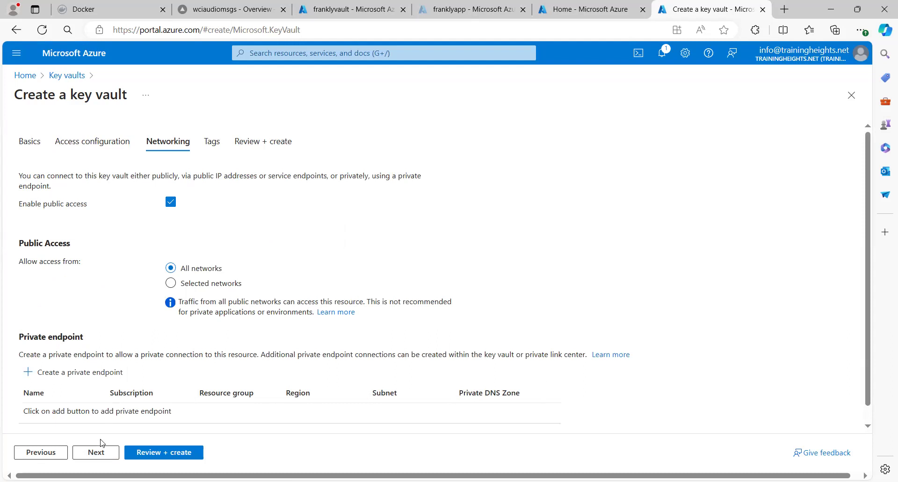
click(95, 455)
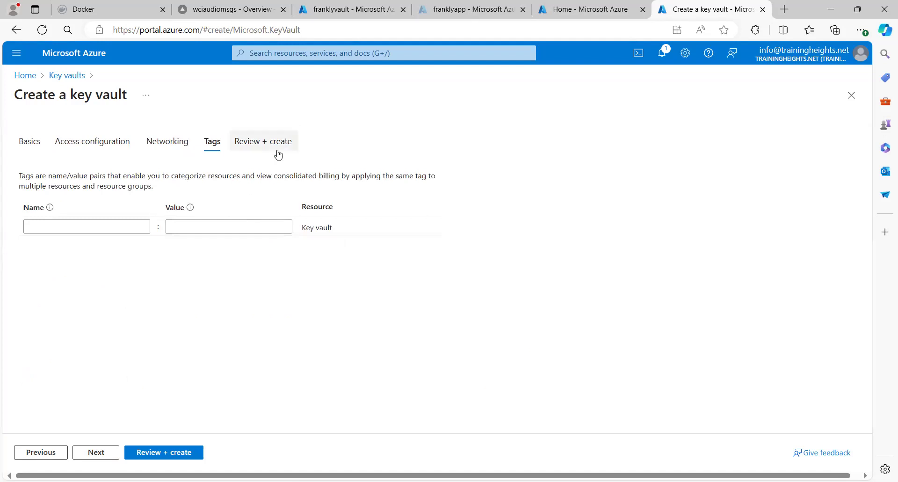
click(96, 452)
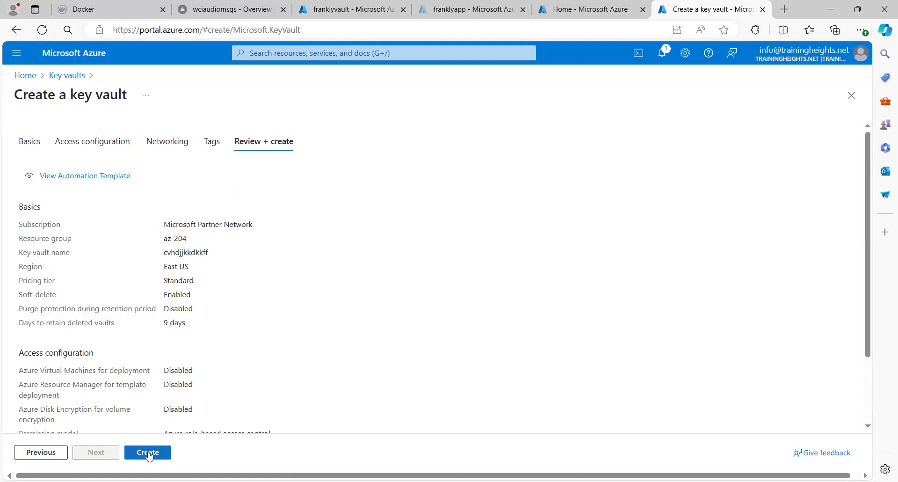
click(851, 102)
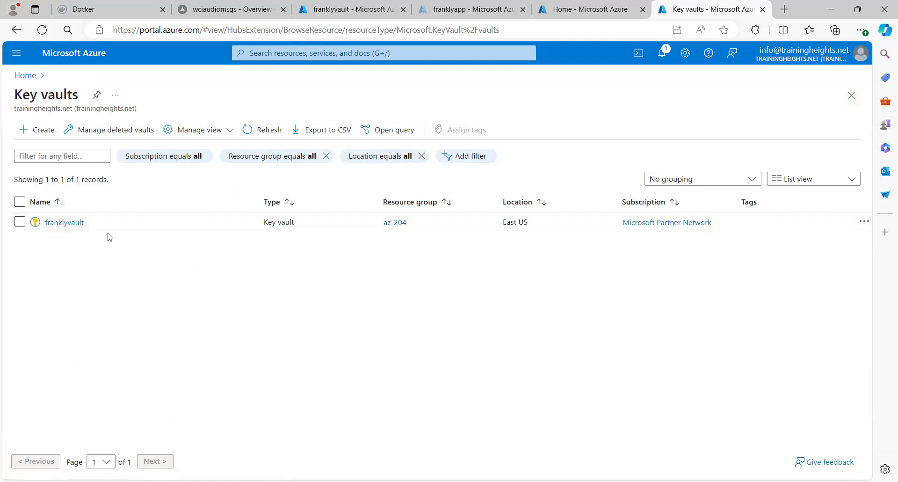
- Open the existing franklyvault key vault from the Key vaults list
click(73, 223)
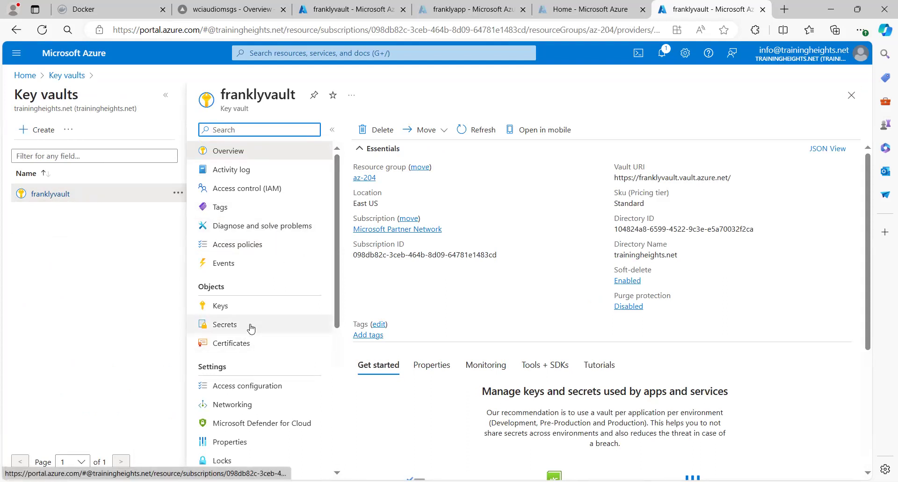
- View franklyvault's Secrets, then its Access policies listing franklyapp and one user
click(251, 328)
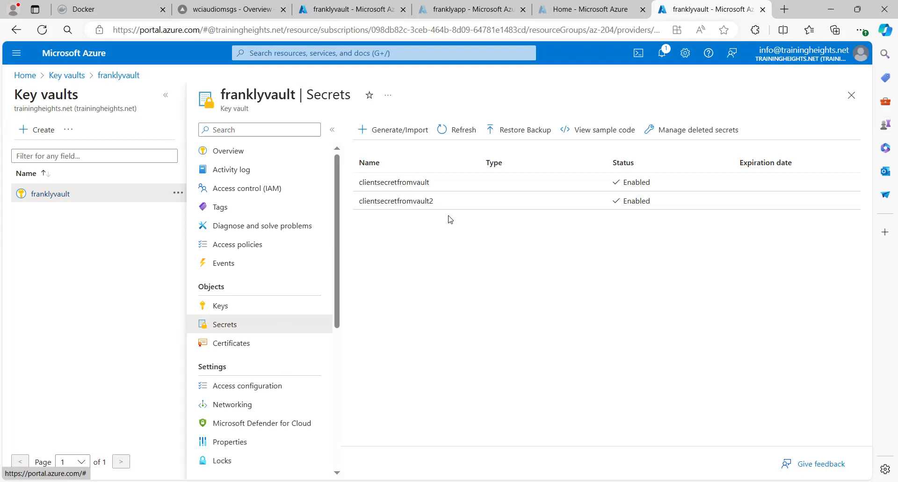
click(267, 251)
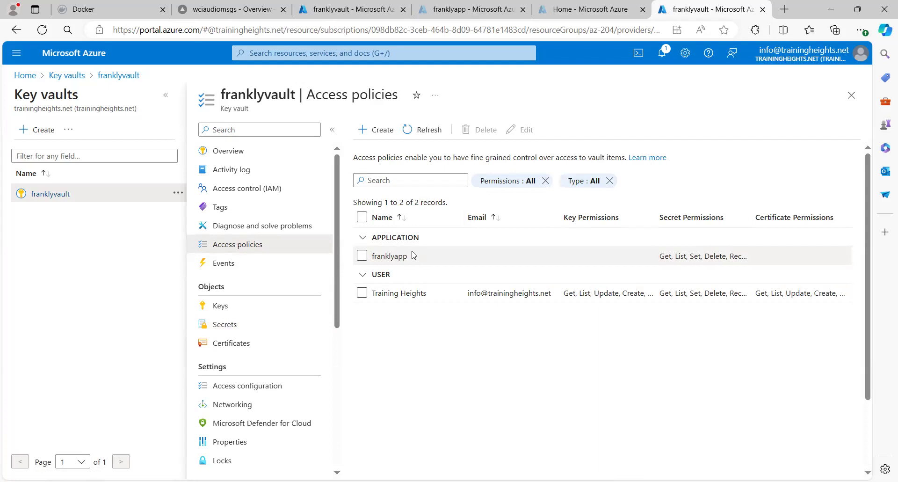
- Start a new franklyvault access policy and tick the Get key permission
click(375, 132)
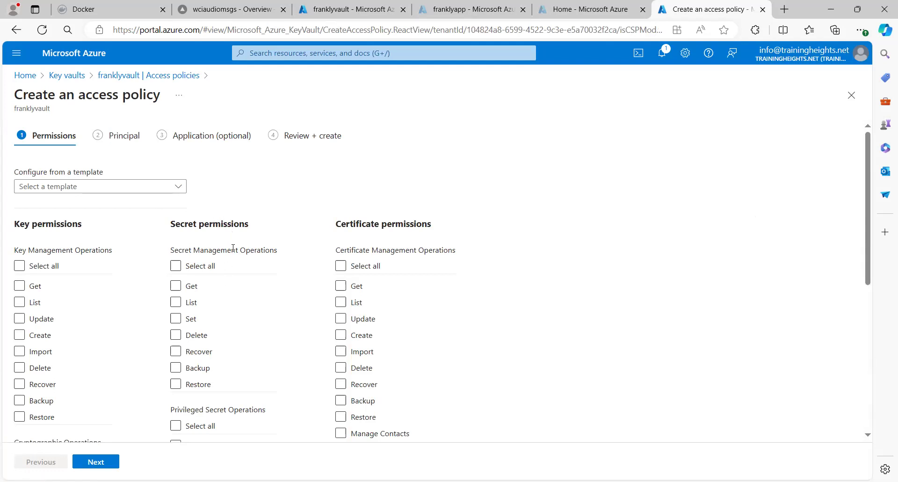
click(62, 286)
- Apply the Secret Management permission template to the policy and continue to the Principal step
click(177, 285)
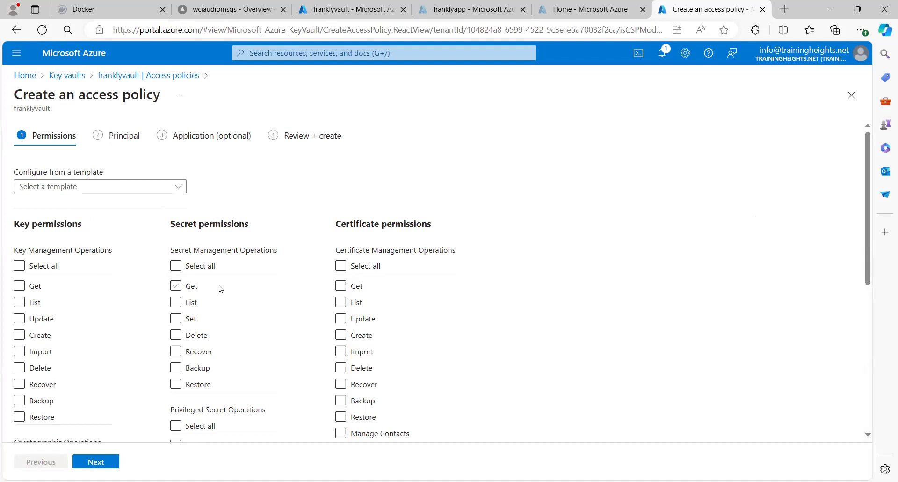
click(176, 287)
click(176, 303)
click(180, 191)
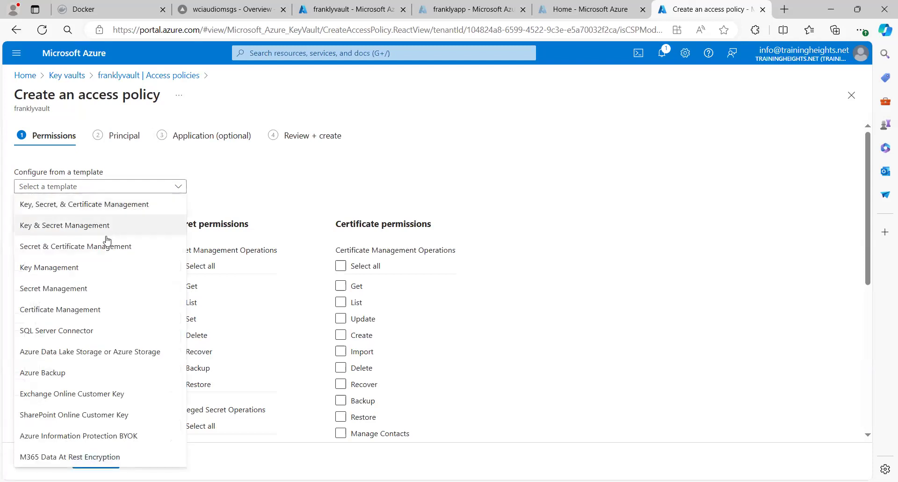
click(85, 294)
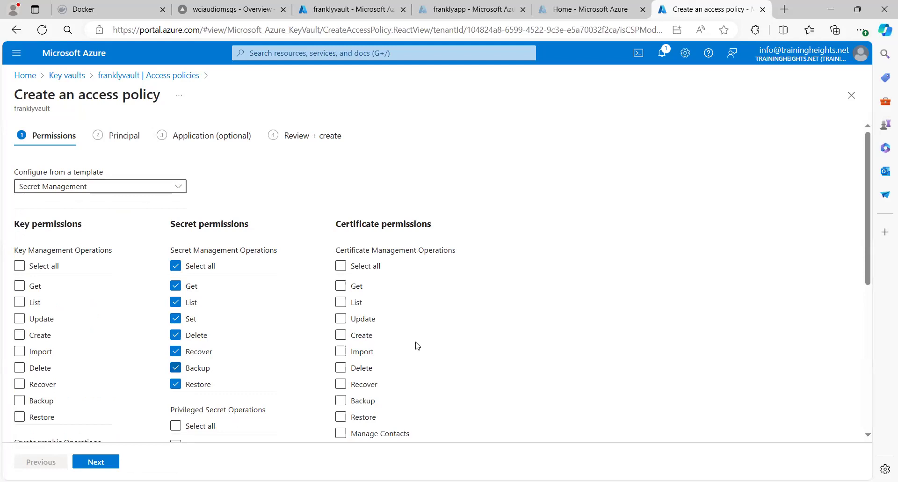
drag(866, 219, 808, 185)
click(89, 462)
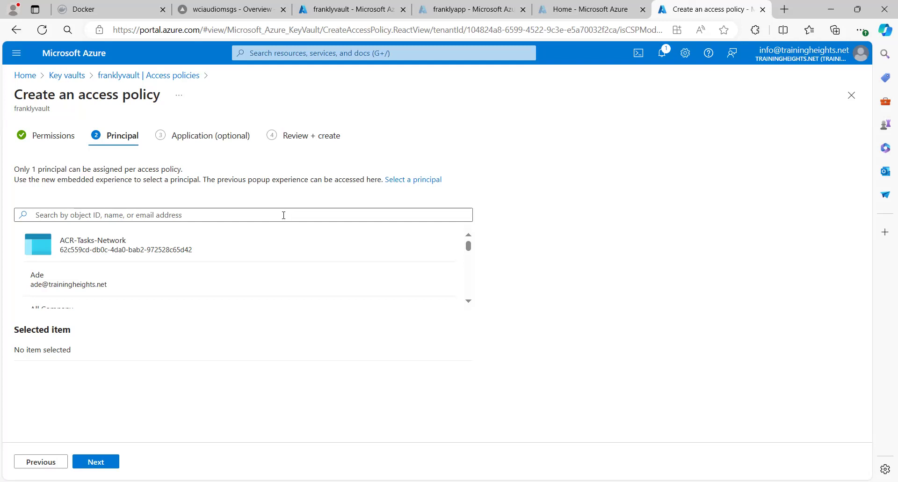
- Search the principals for 'frankl' to find franklyapp, then switch to the Azure Home tab
click(283, 215)
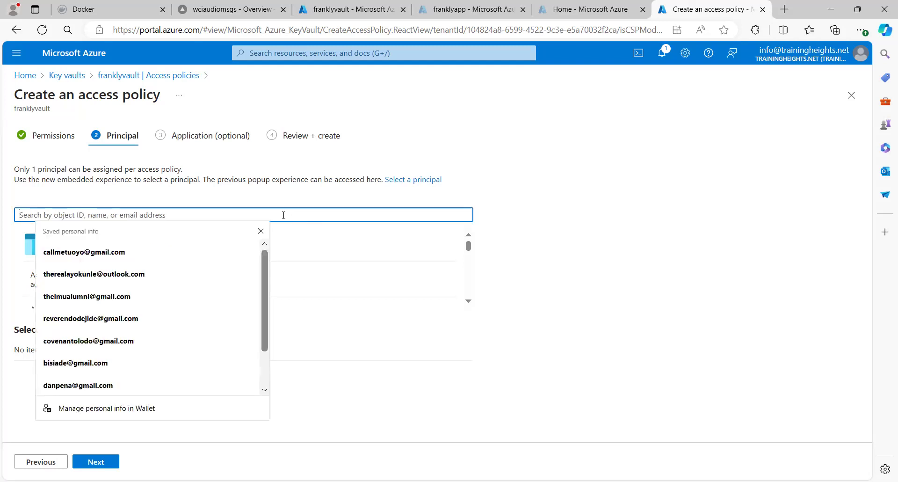
text(frankly)
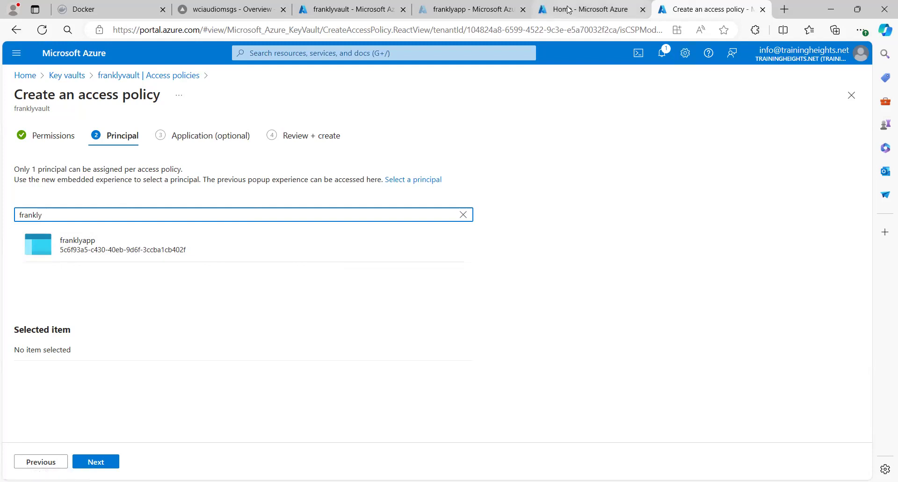
click(587, 10)
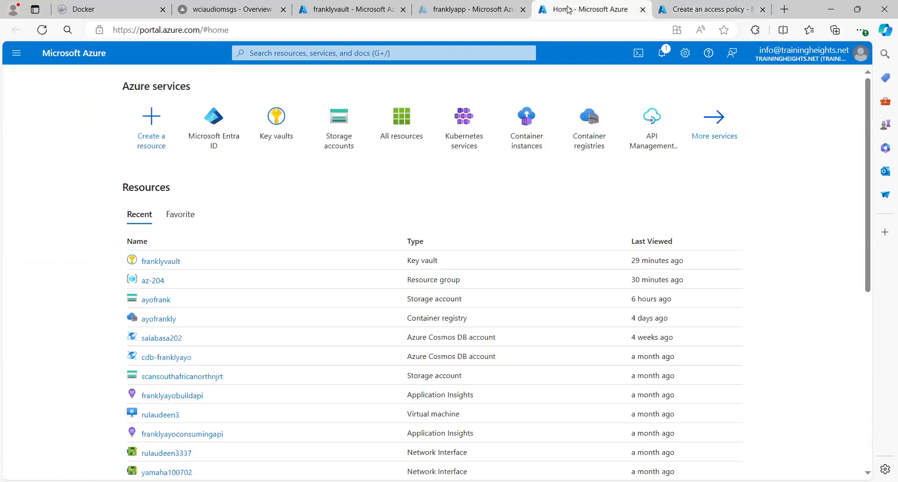
- Open an App registration form in Microsoft Entra ID, close it unused, and return to the access policy
click(208, 132)
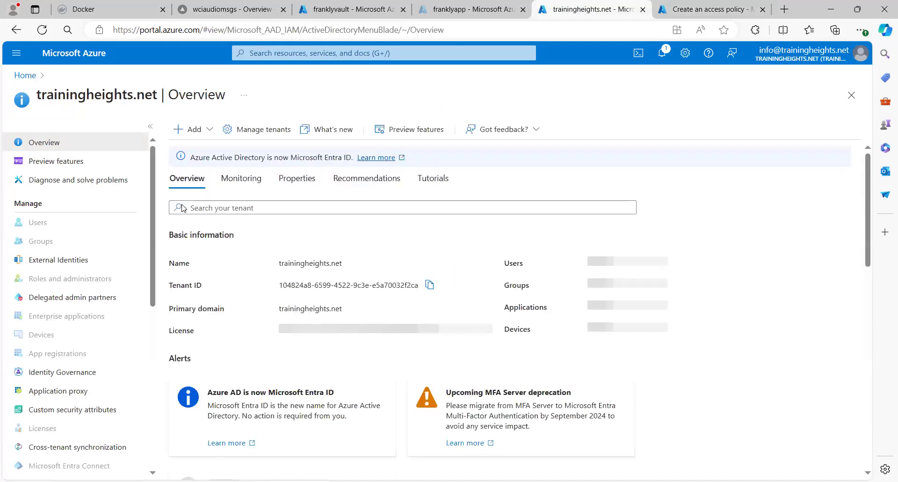
click(213, 130)
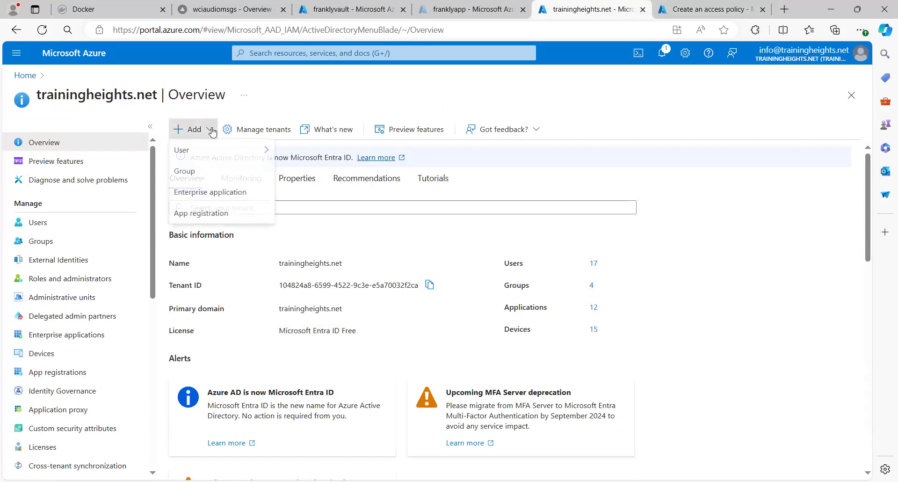
click(195, 216)
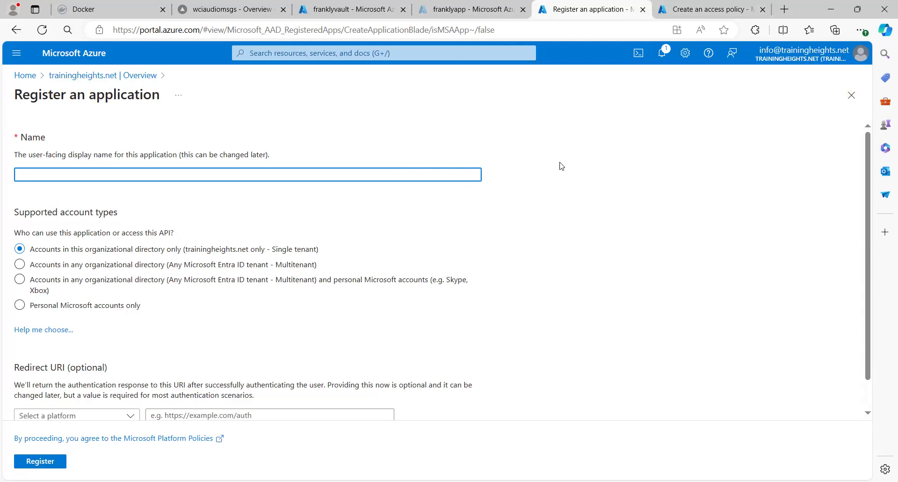
click(848, 99)
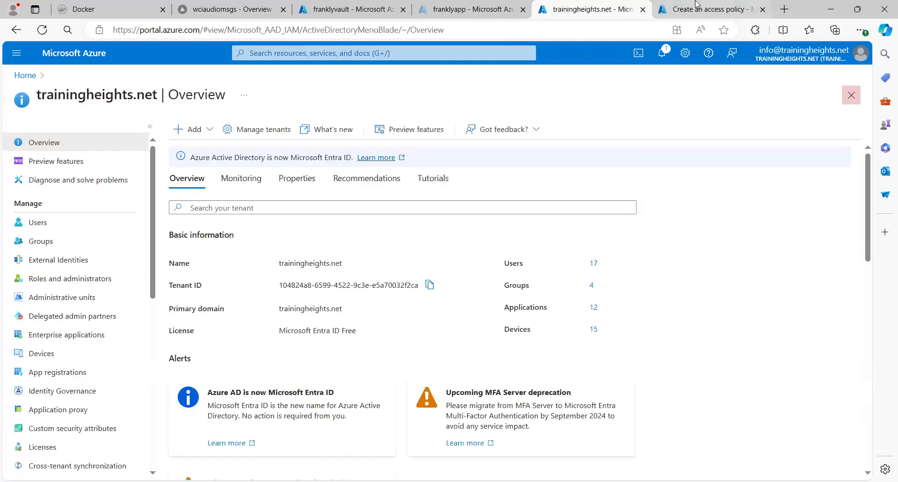
click(707, 9)
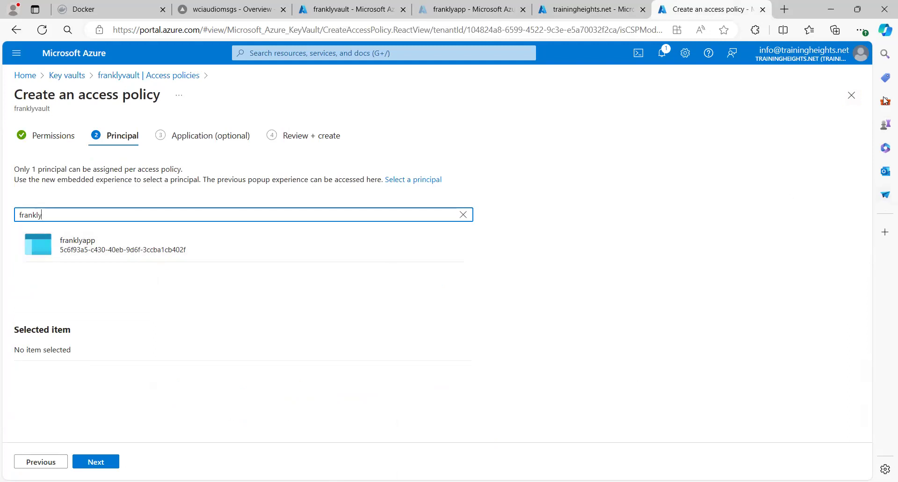
- Close the unfinished Create an access policy blade to return to franklyvault's Access policies list
click(851, 96)
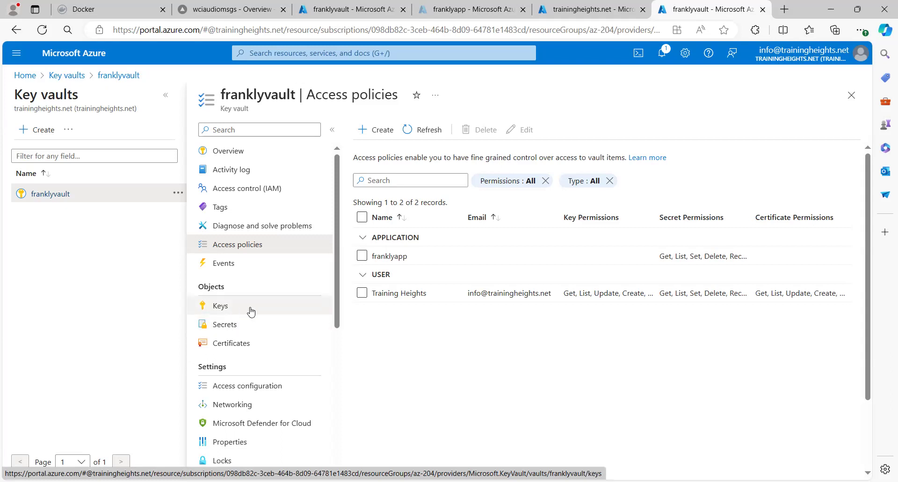
- Create a manual franklyvault secret named 'mysecret' and enter its secret value
click(232, 329)
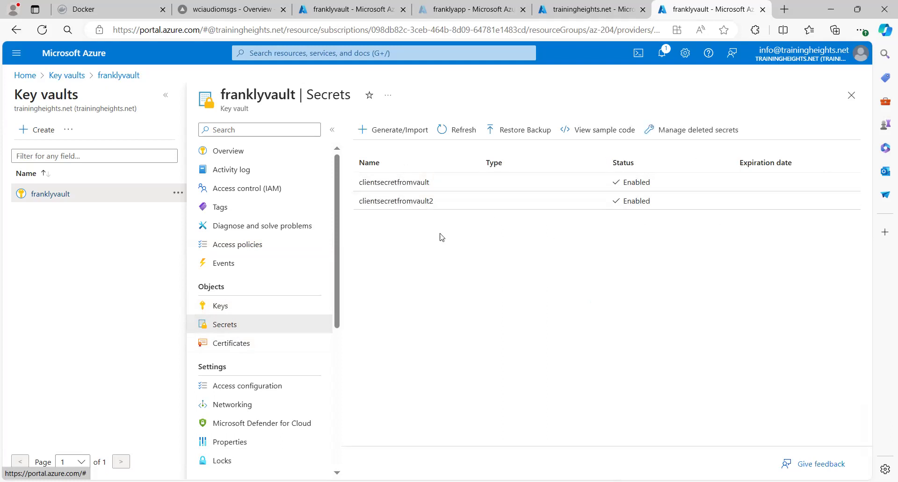
click(404, 133)
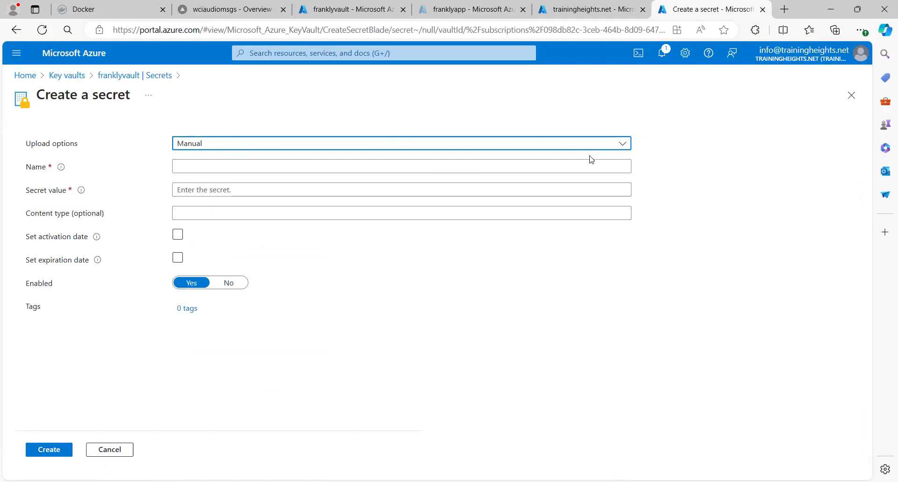
click(624, 145)
click(623, 143)
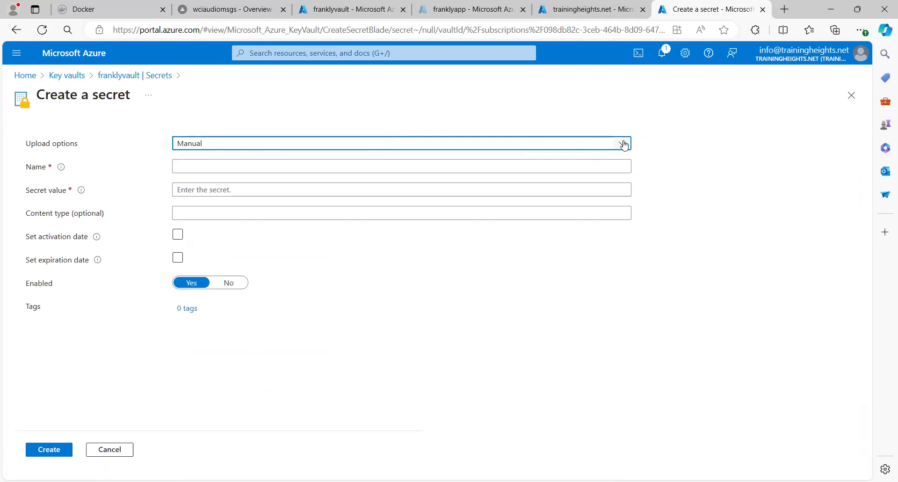
click(501, 167)
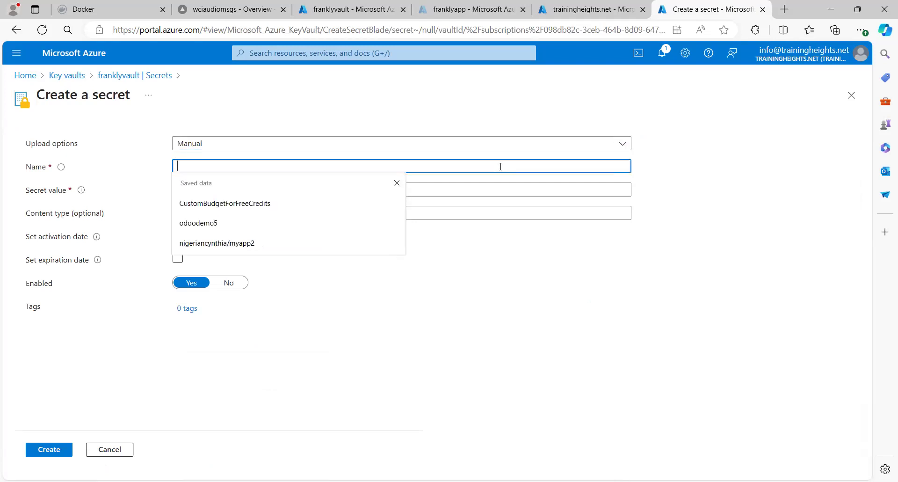
text(mysecret)
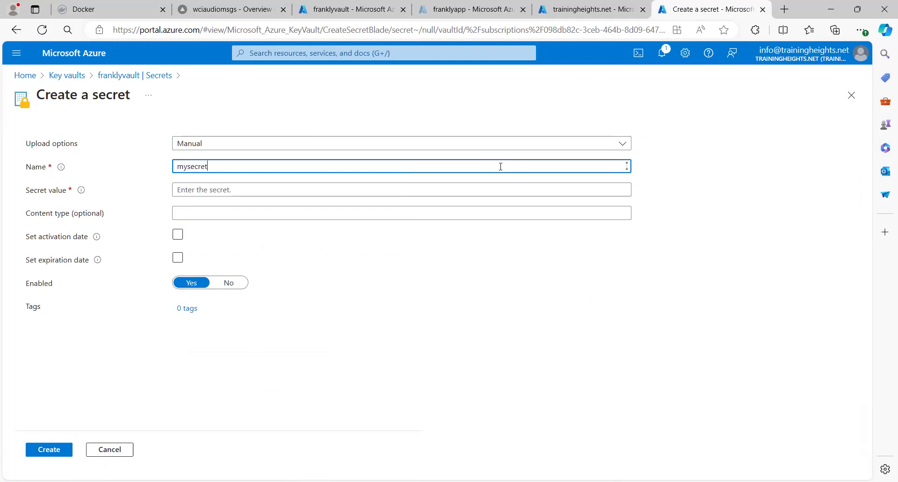
click(490, 191)
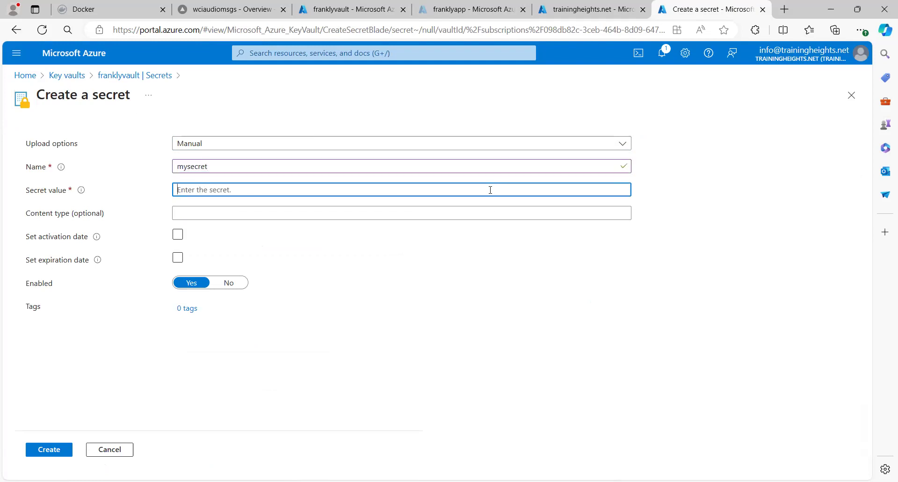
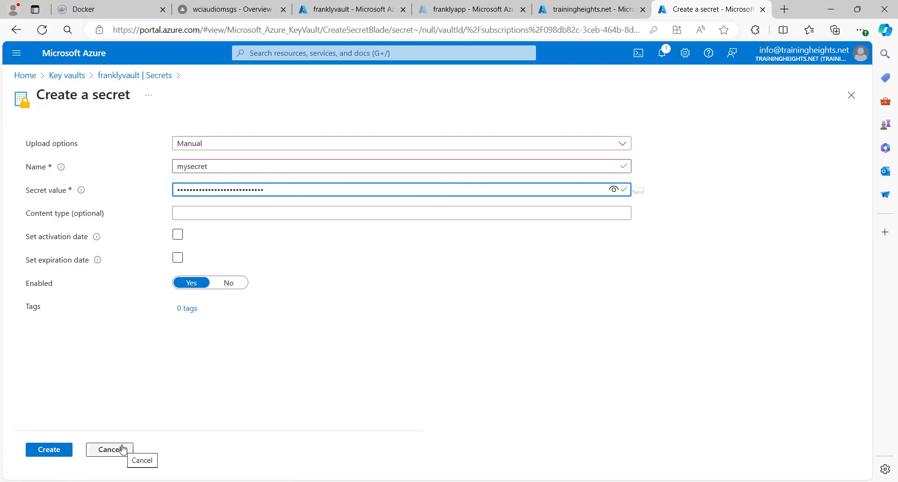
- Cancel the mysecret secret and confirm discarding the unsaved edits
click(123, 448)
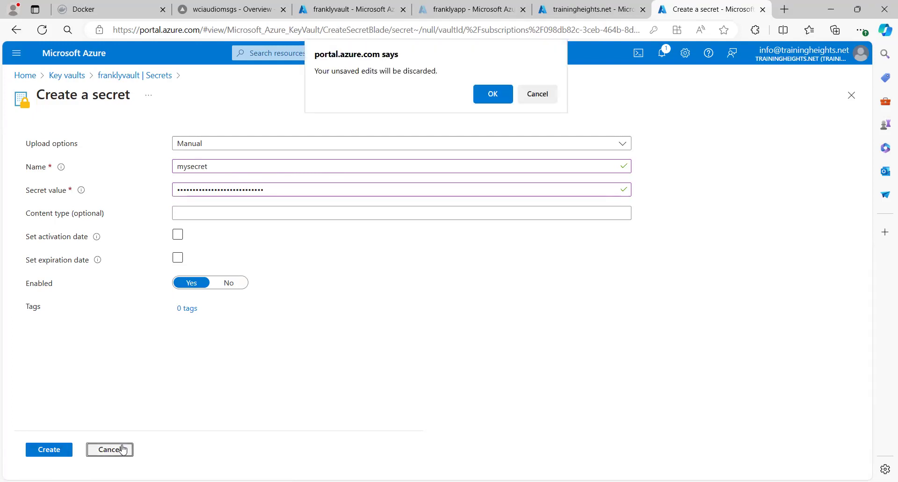
click(492, 95)
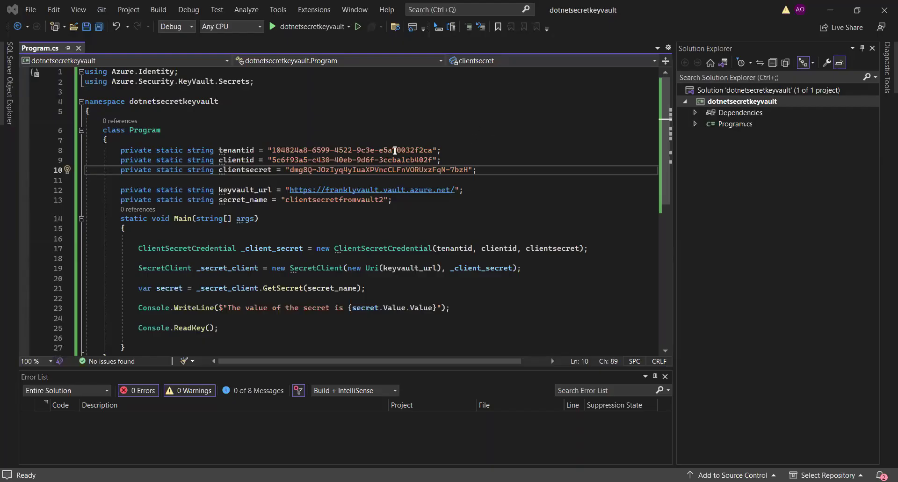
click(457, 150)
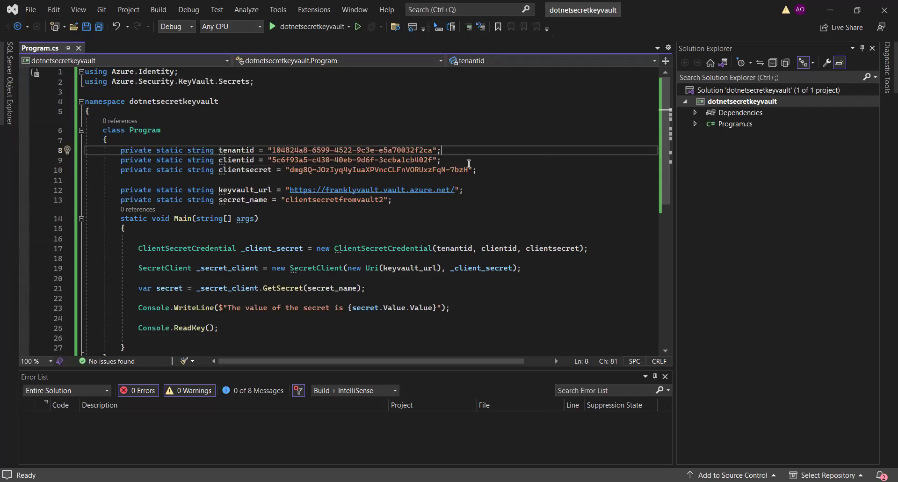
drag(484, 172, 340, 148)
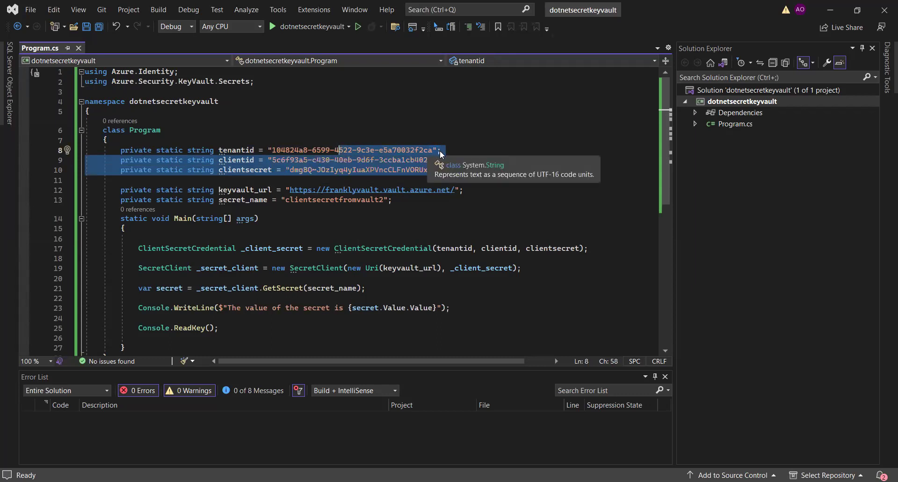
click(485, 171)
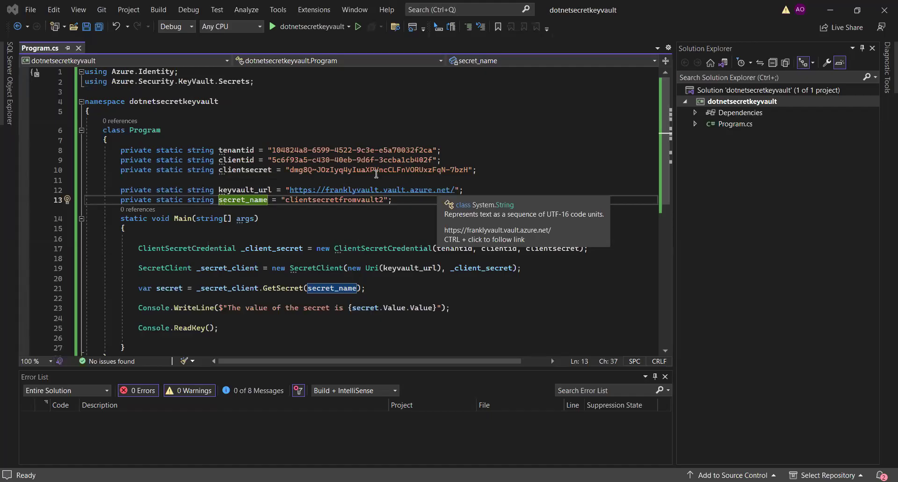
click(280, 218)
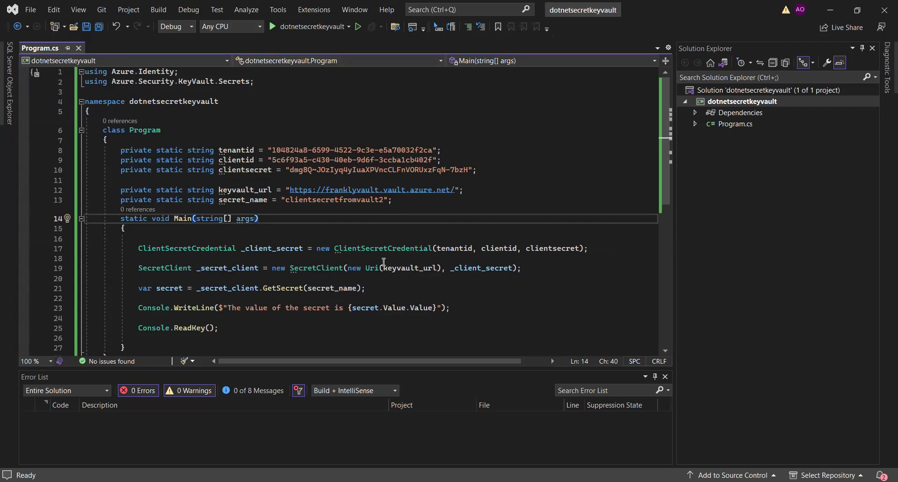
- Start the dotnetsecretkeyvault console app from the GetSecret line in Program.cs
click(427, 288)
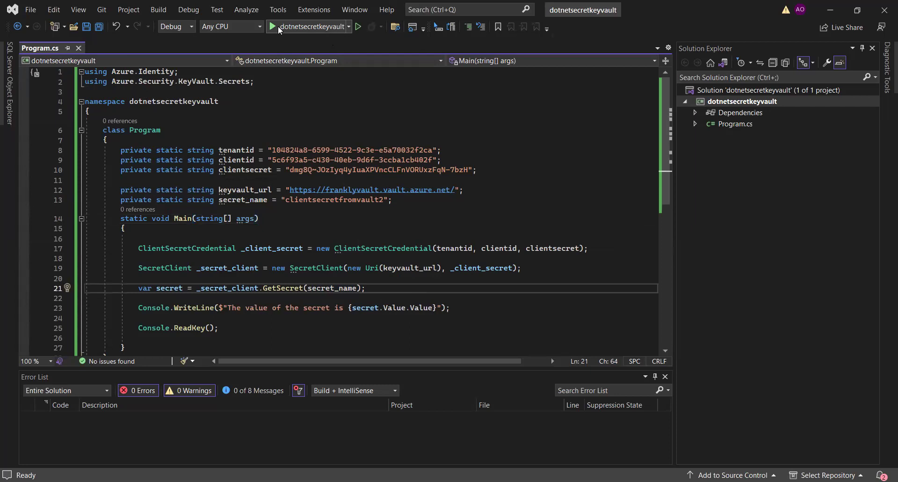
click(273, 27)
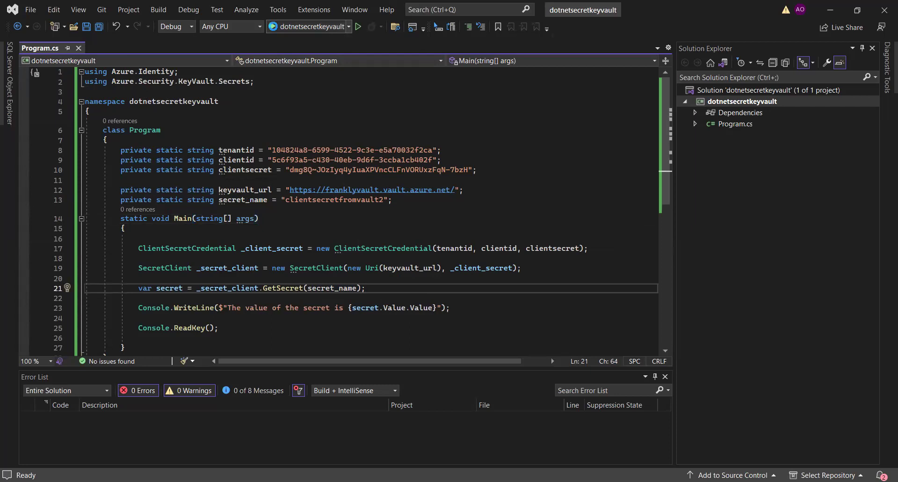